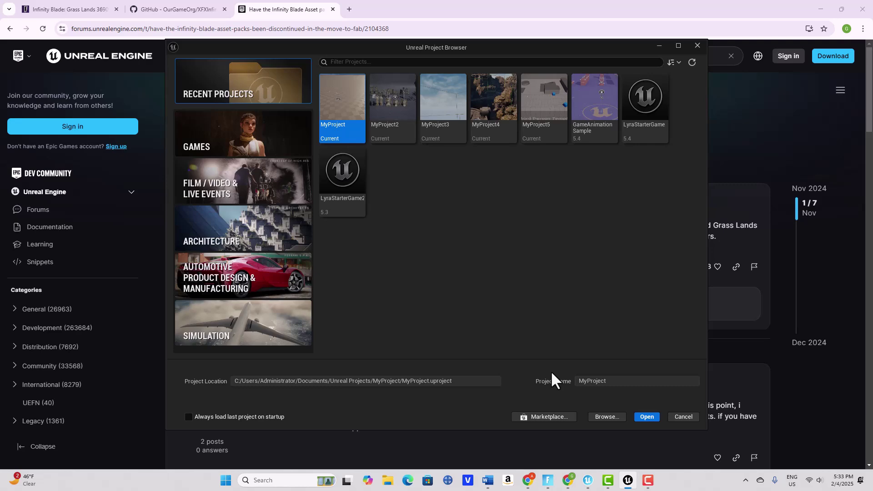
View the Infinity Blade: Grass Lands island page, then the Infinity Blade packs forum thread.
left_click(100, 14)
scroll(253, 272, "up", 3)
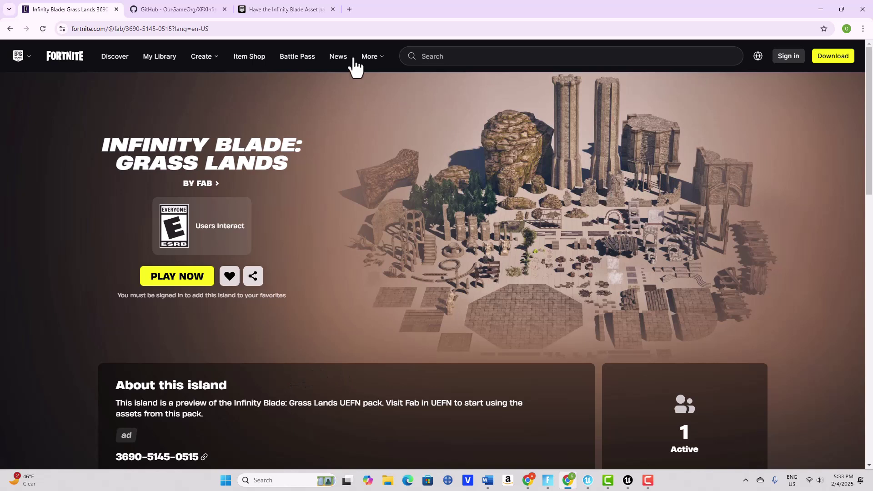
left_click(271, 10)
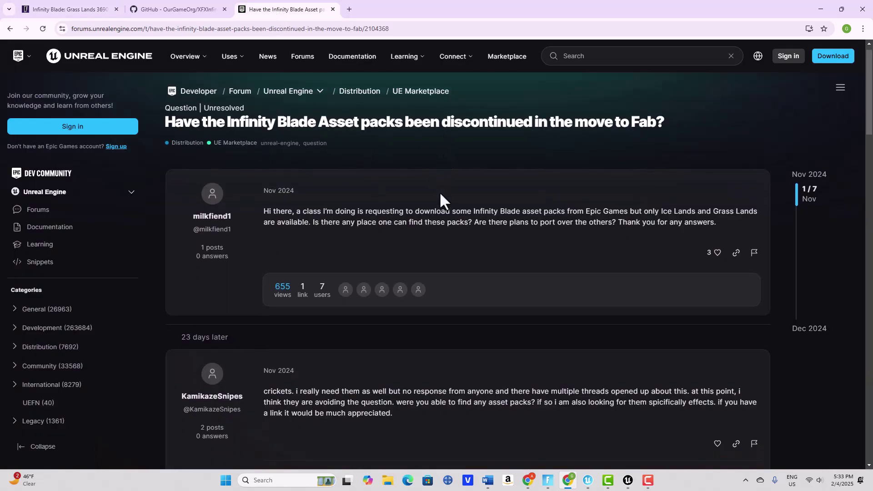
scroll(440, 191, "down", 3)
scroll(435, 203, "down", 4)
scroll(451, 273, "up", 2)
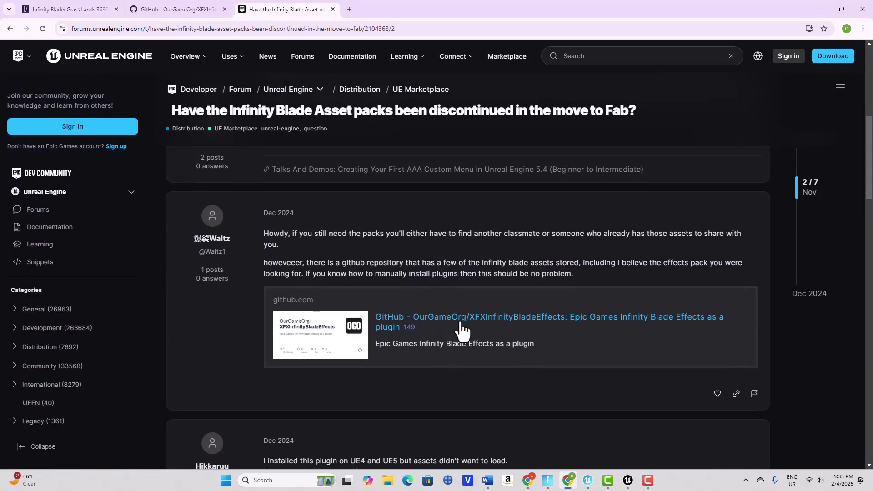
Switch to the XFXInfinityBladeEffects GitHub repository page.
left_click(193, 13)
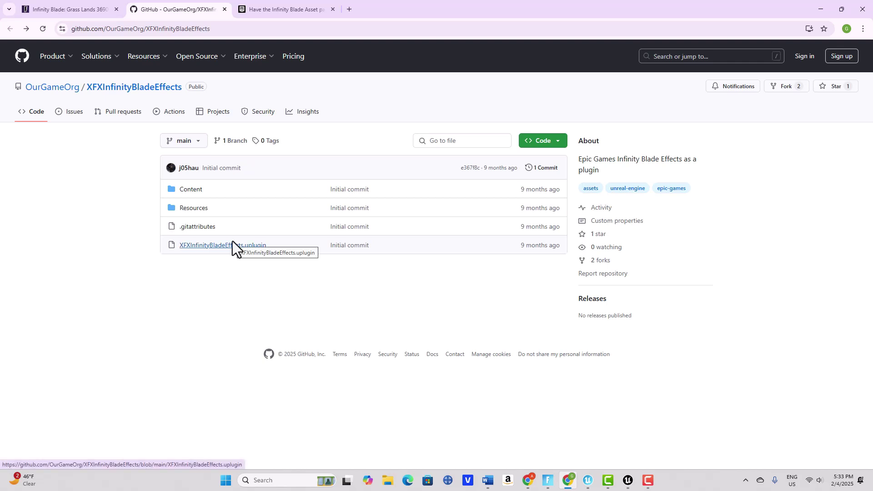
Create a new project, MyProject6, from the Games Third Person template.
left_click(630, 486)
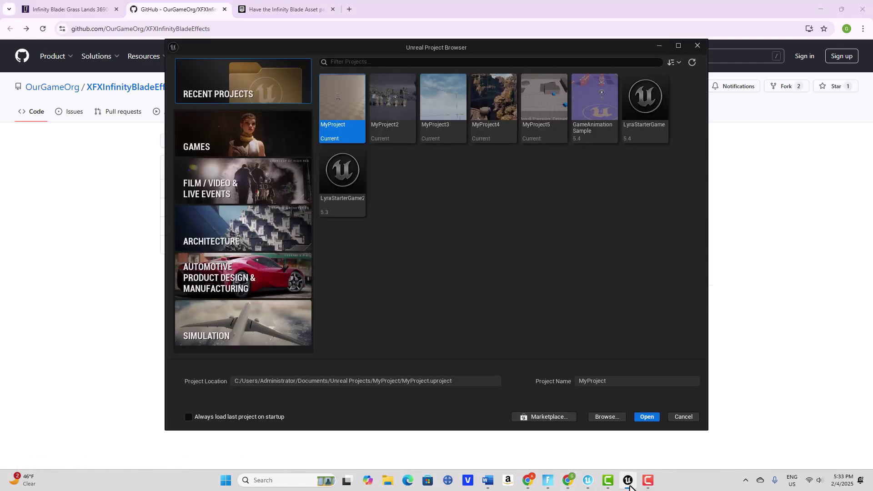
left_click(198, 137)
left_click(441, 115)
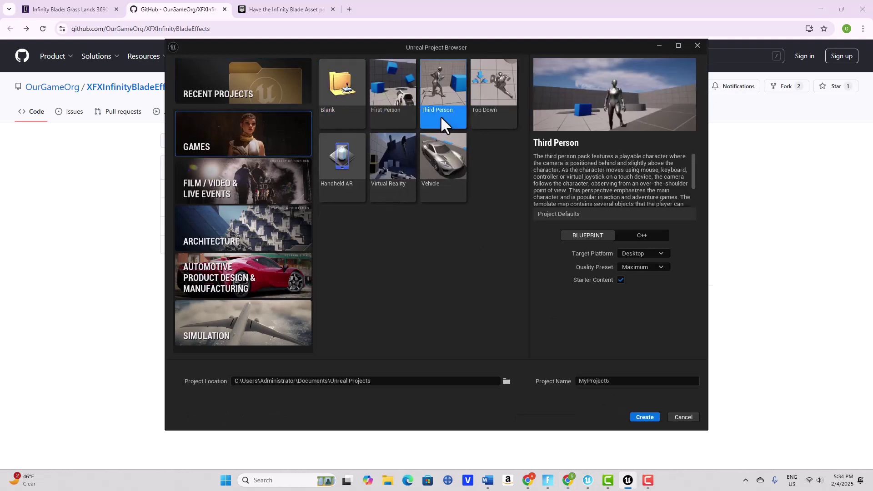
left_click(655, 419)
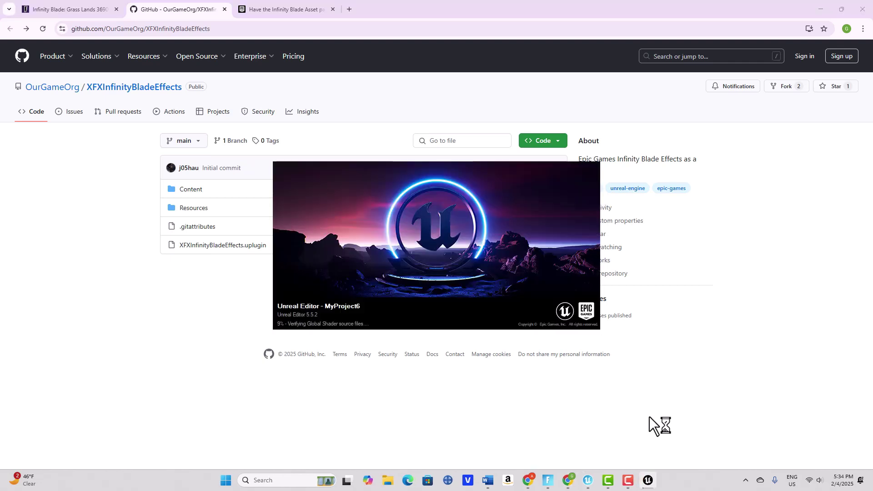
Copy the inner plugin folder from the extracted XEnvInfinityGrasslands-main download.
left_click(554, 145)
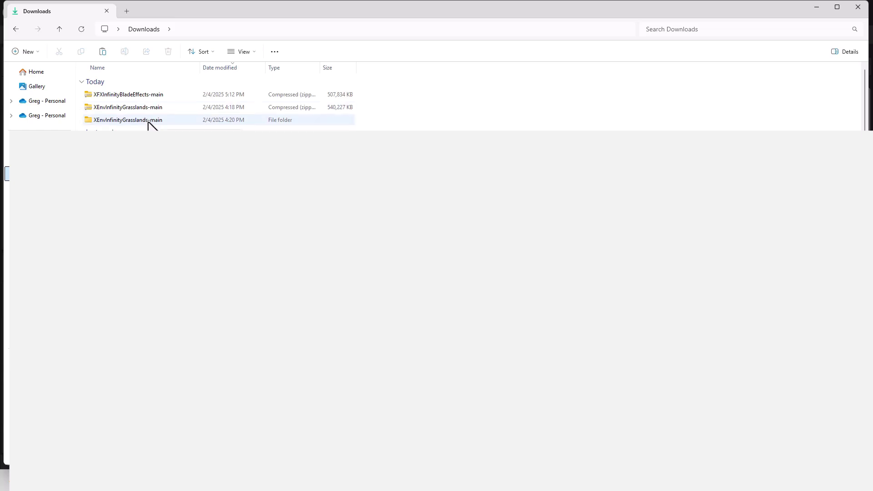
double_click(150, 123)
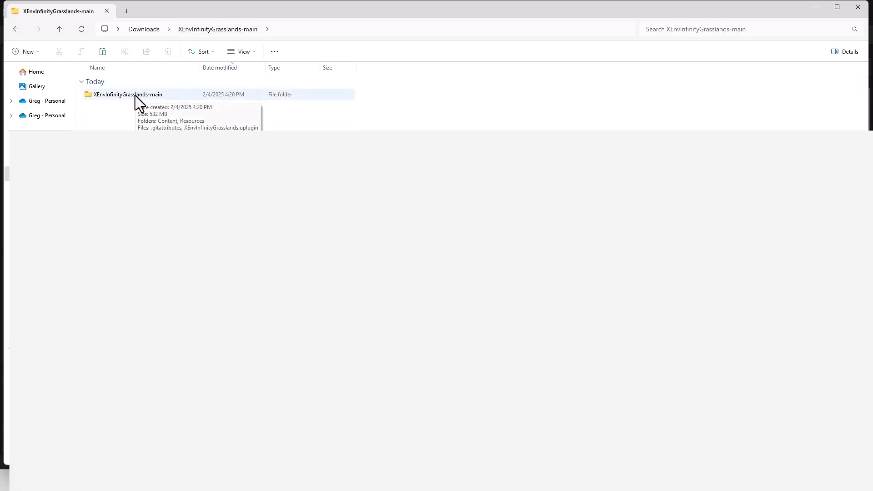
left_click(150, 96)
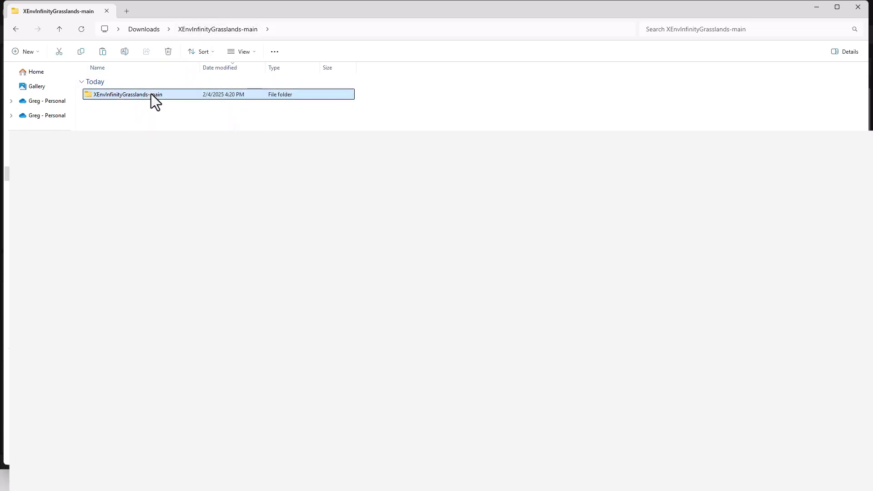
right_click(152, 93)
left_click(187, 105)
left_click(649, 480)
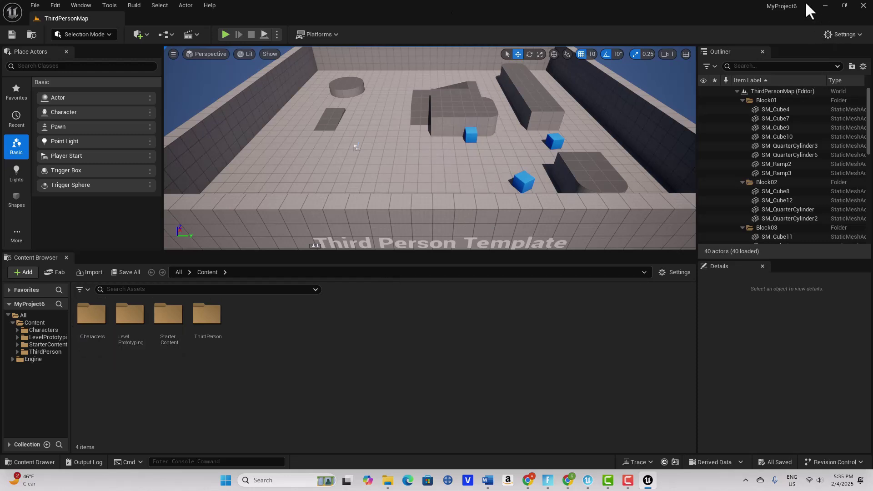
Bring up File Explorer at Documents > Unreal Projects, showing MyProject6.
left_click(387, 480)
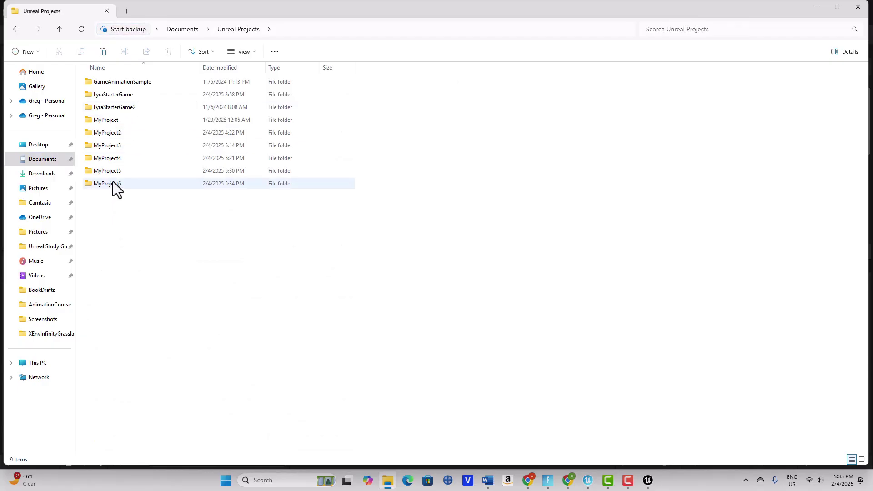
mouse_move(107, 184)
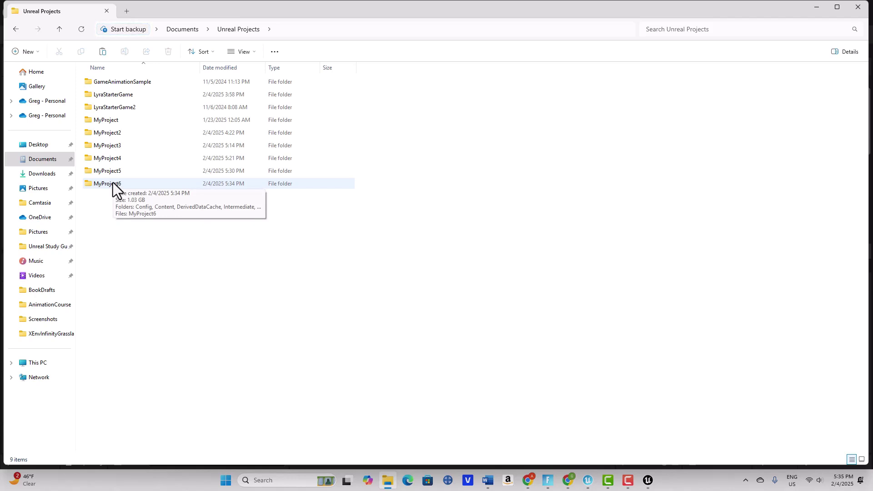
Create a folder named Plugins inside MyProject6 and open it.
double_click(113, 182)
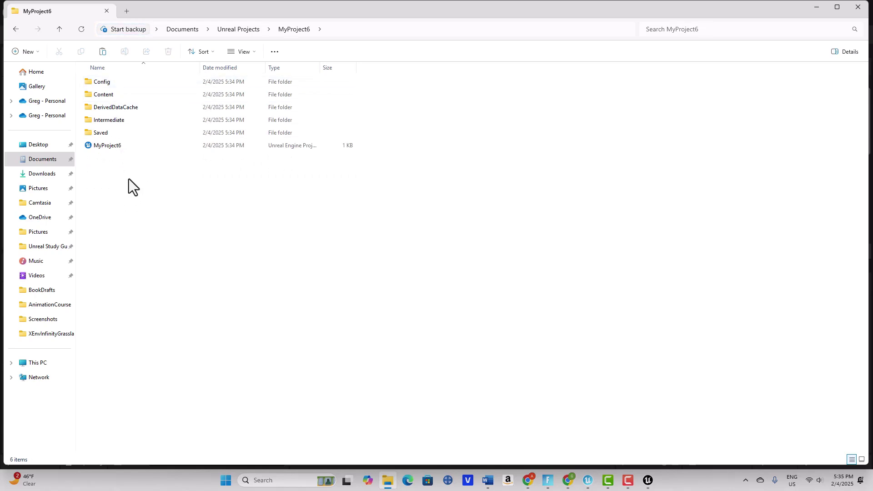
right_click(129, 178)
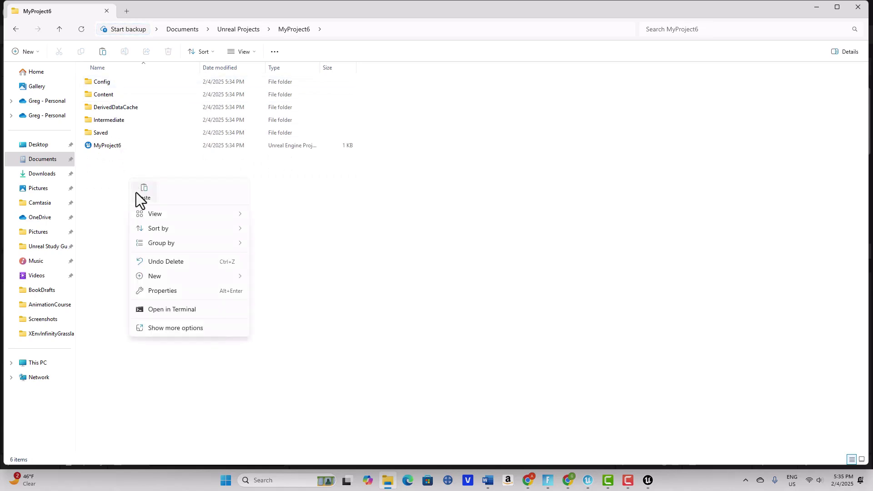
mouse_move(155, 276)
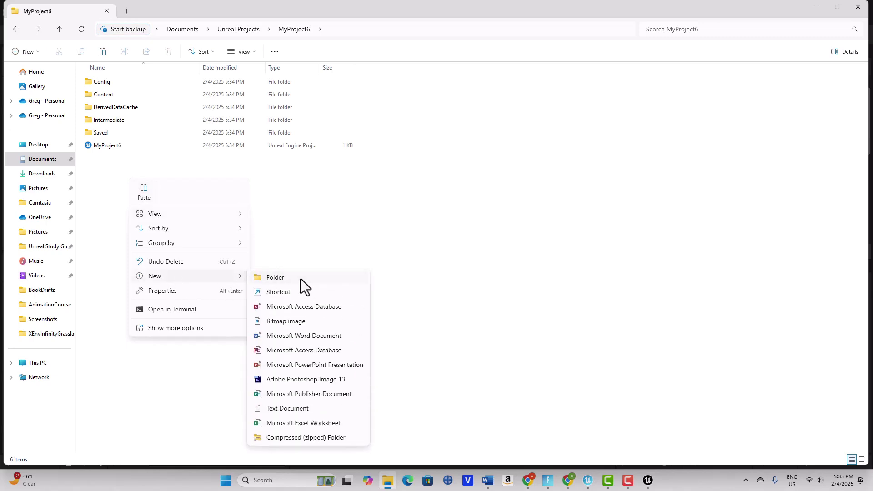
left_click(301, 280)
type("Plugins")
key("Return")
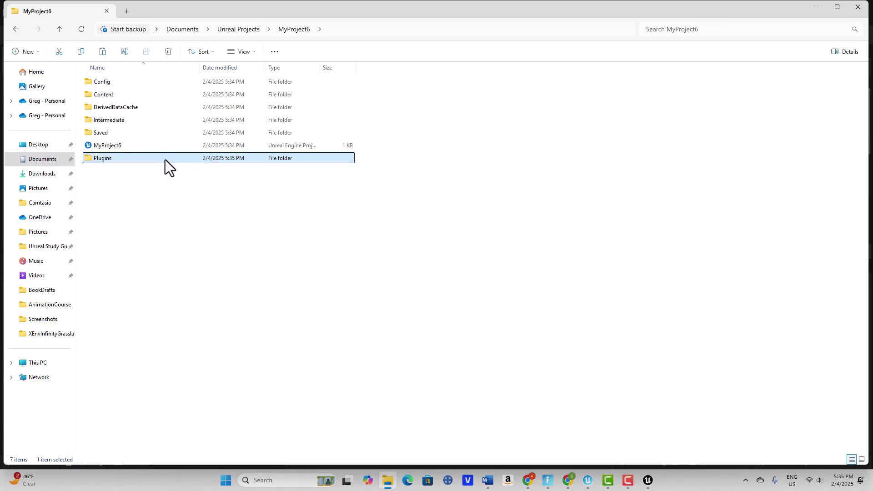
double_click(165, 160)
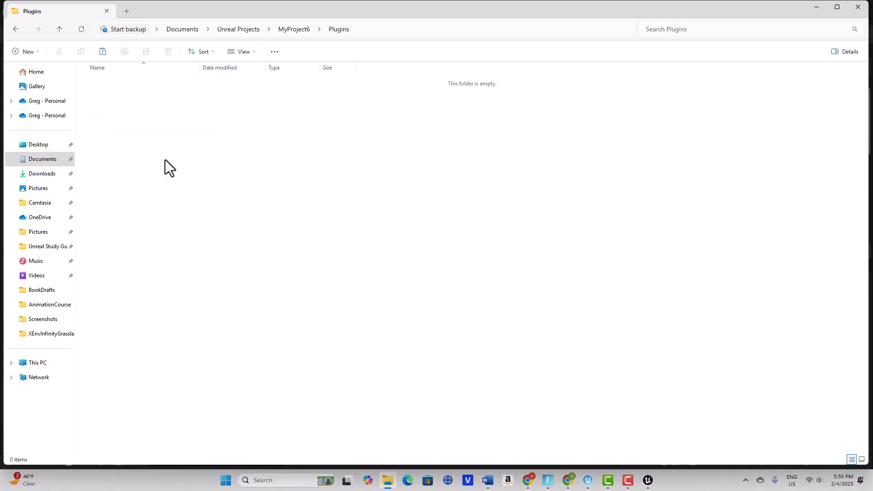
Paste the plugin into Plugins, then copy its InfinityBladeGrassLands content folder.
right_click(169, 117)
left_click(191, 128)
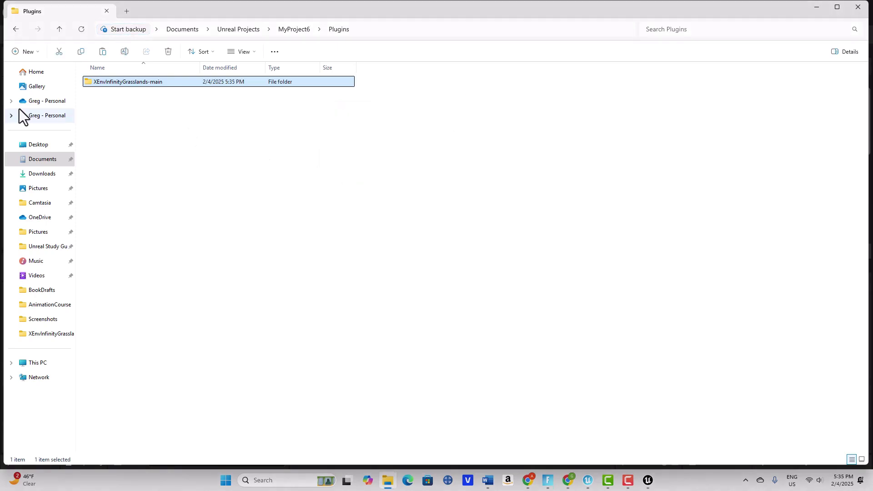
double_click(143, 84)
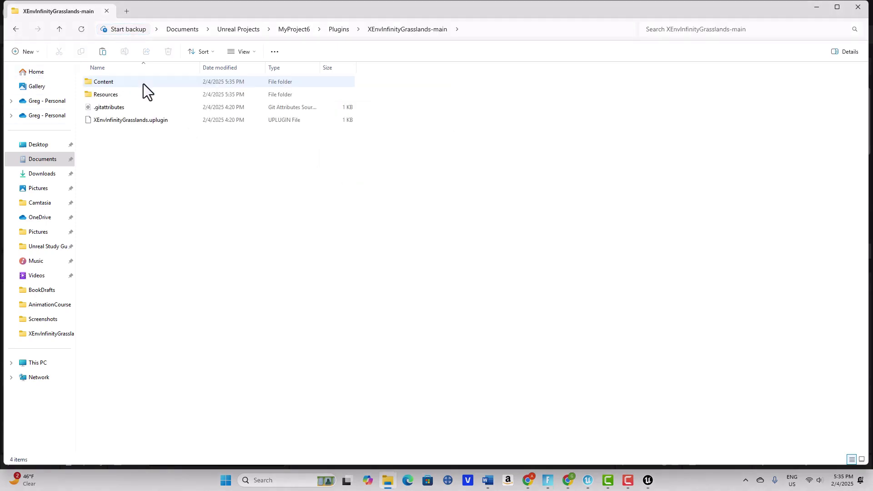
left_click(143, 85)
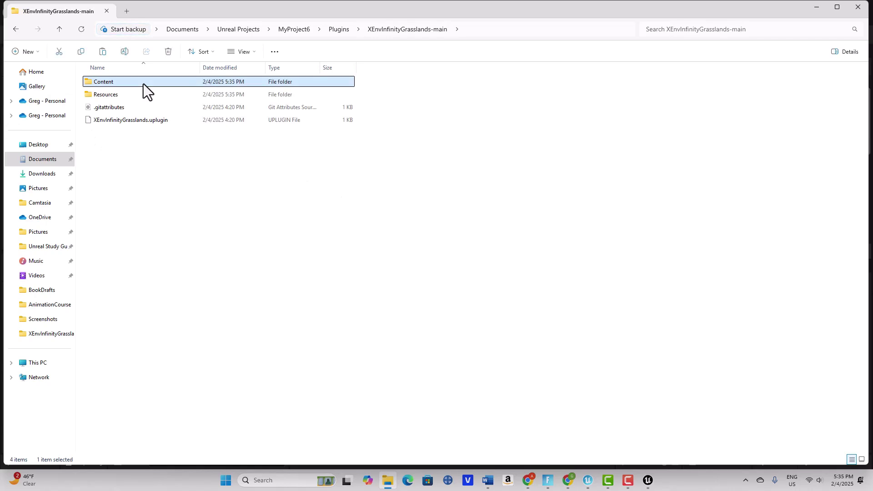
double_click(144, 84)
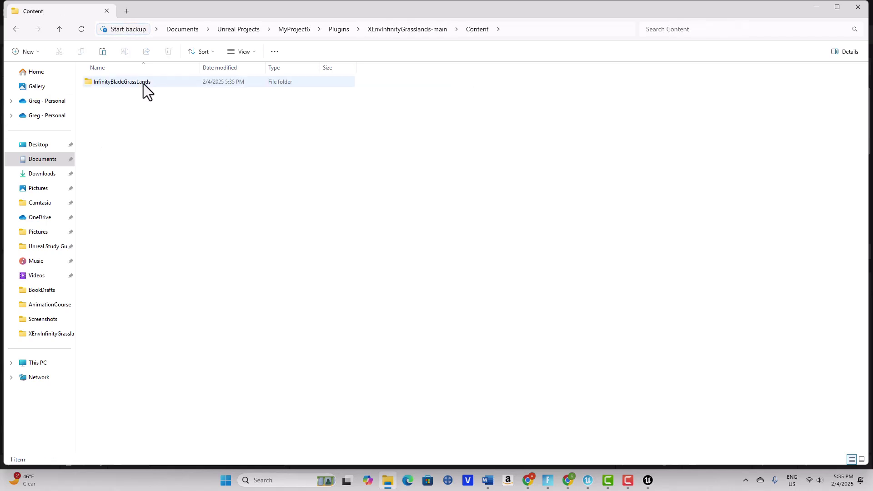
left_click(140, 83)
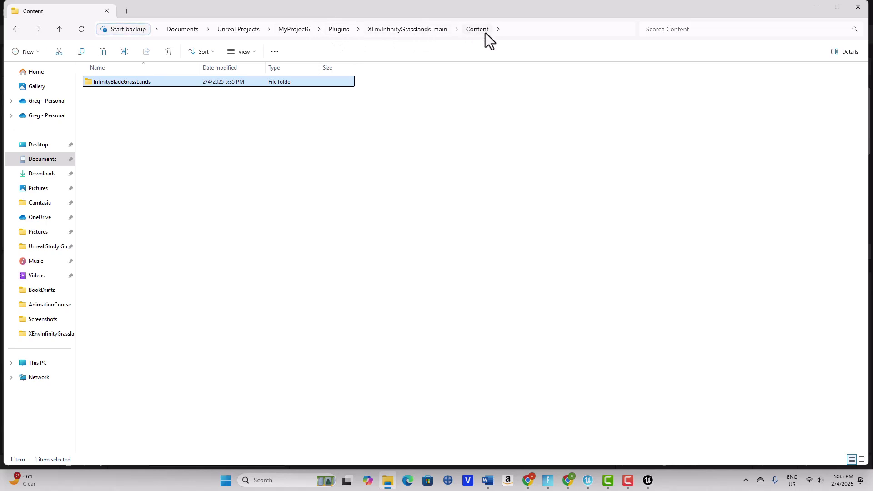
right_click(160, 81)
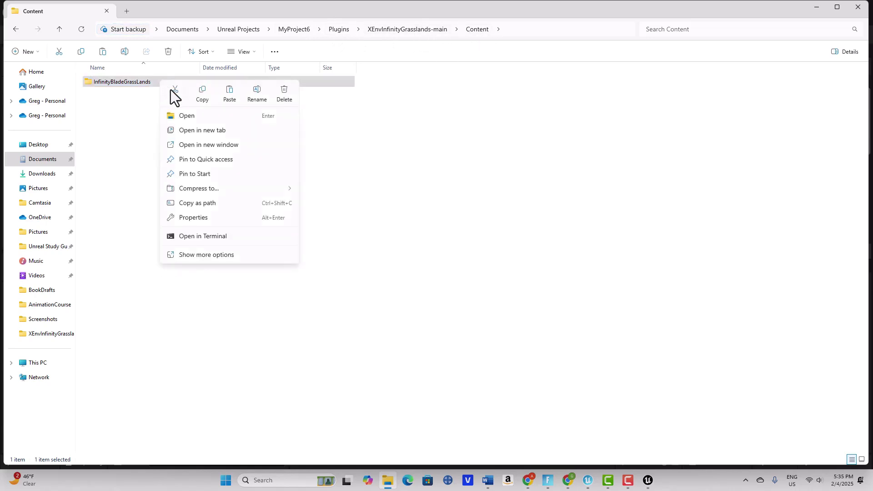
left_click(201, 94)
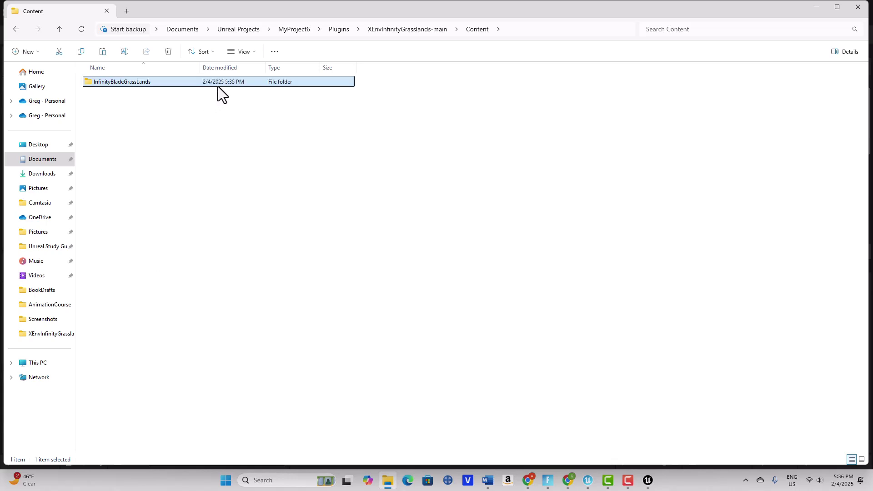
Paste InfinityBladeGrassLands into MyProject6's Content directory.
left_click(289, 30)
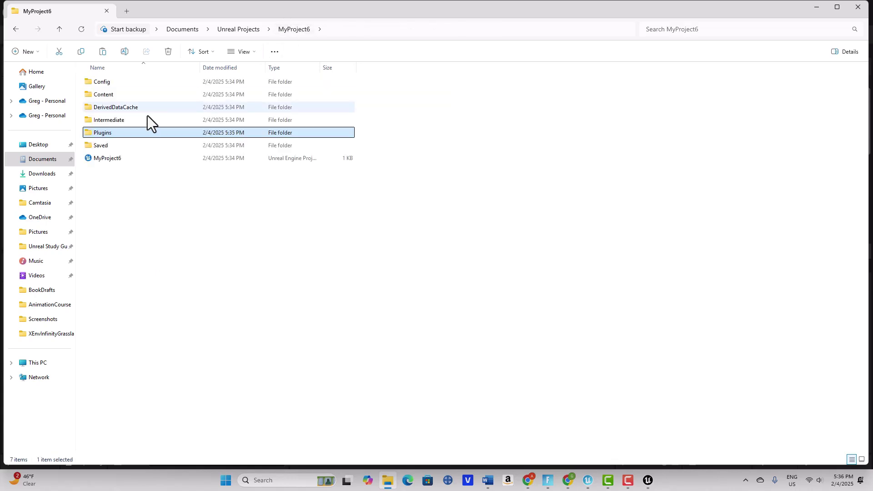
left_click(113, 97)
double_click(112, 97)
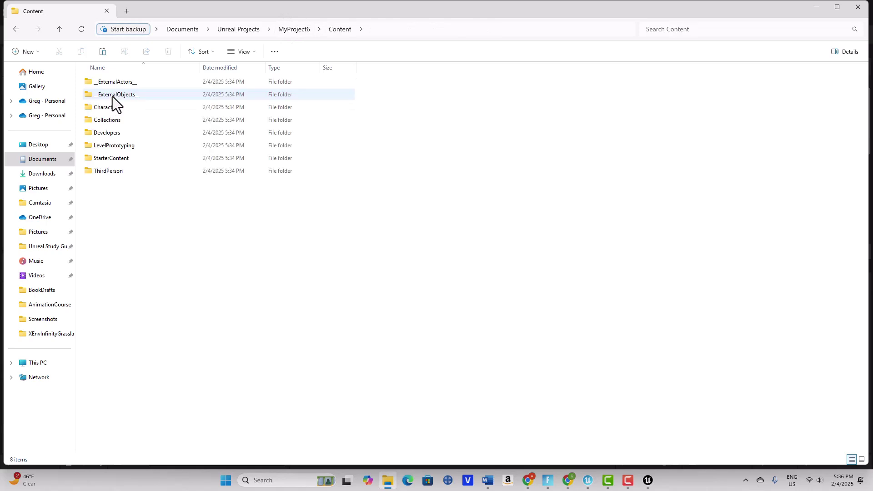
right_click(192, 238)
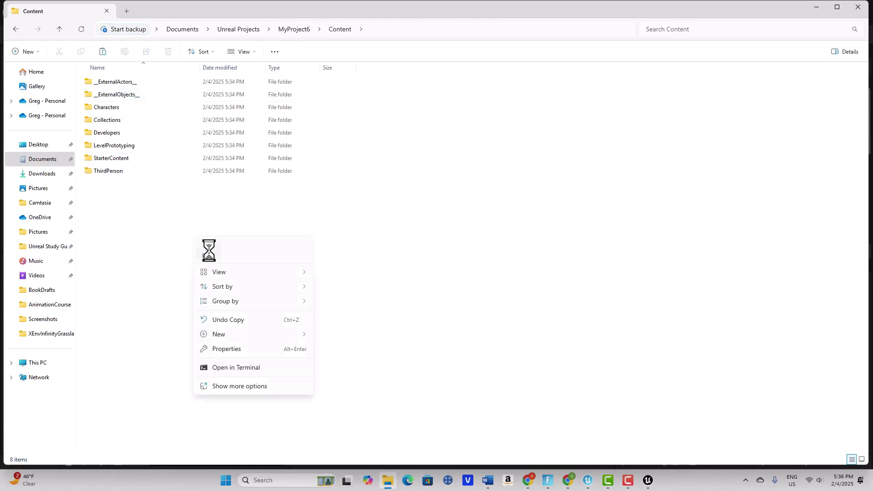
left_click(209, 251)
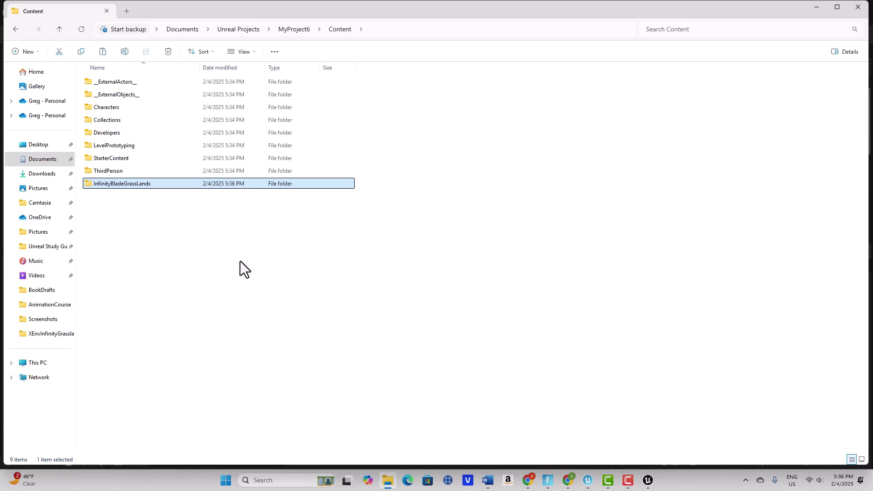
left_click(647, 480)
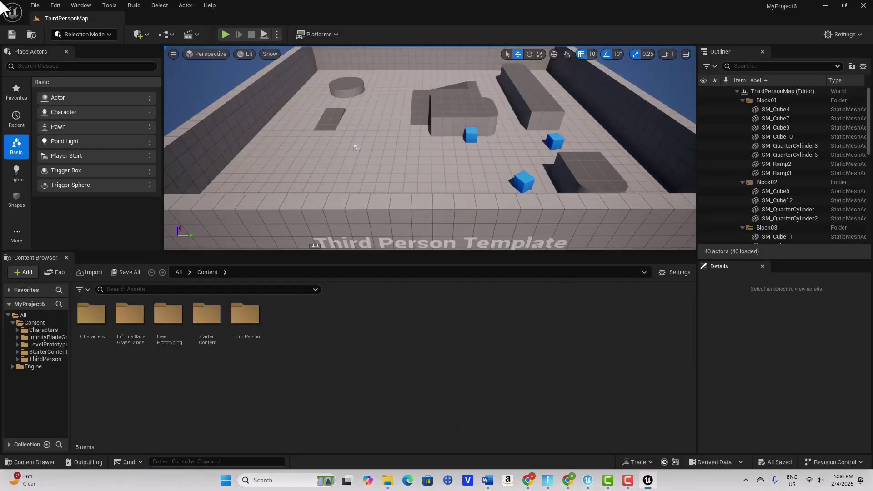
Exit Unreal Editor and relaunch MyProject6 from its project file.
left_click(35, 7)
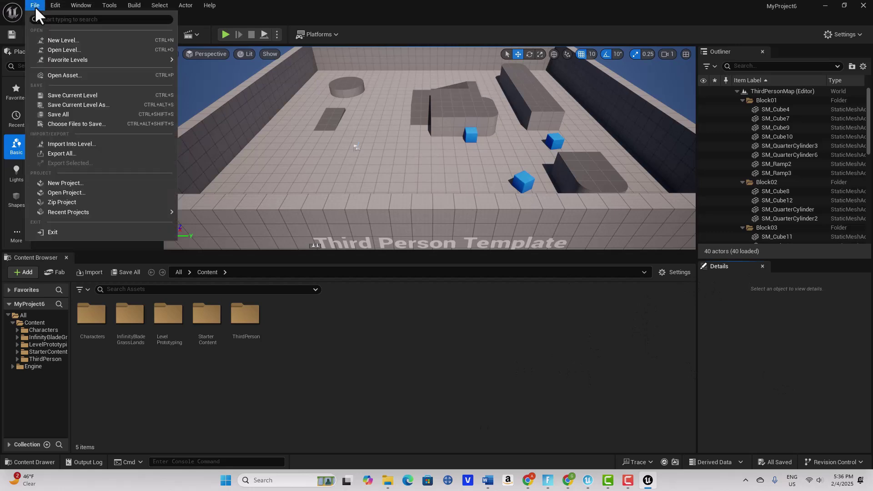
left_click(68, 234)
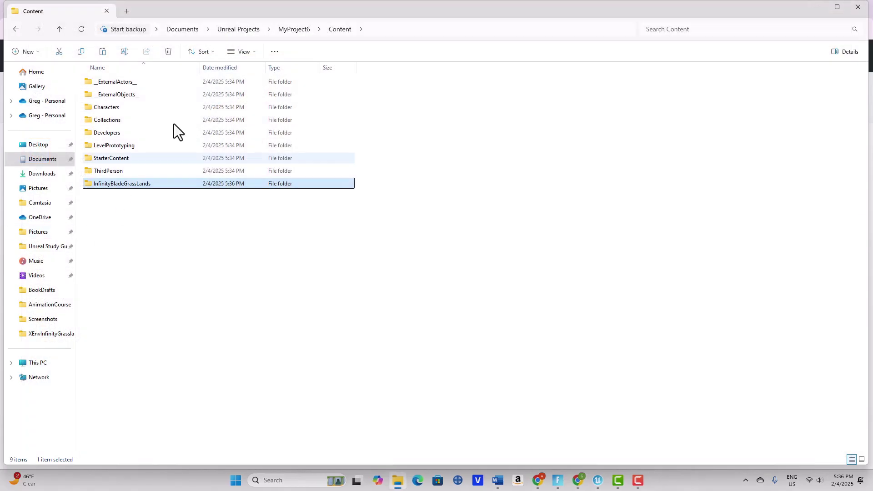
left_click(293, 29)
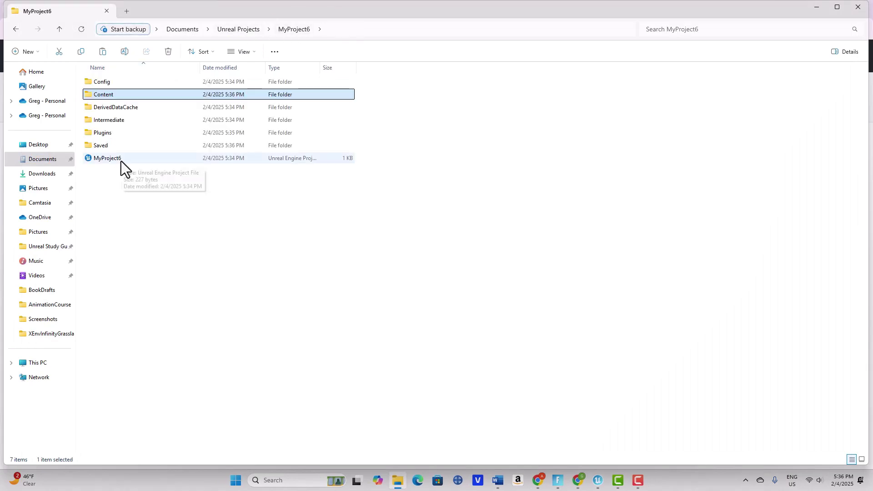
left_click(121, 161)
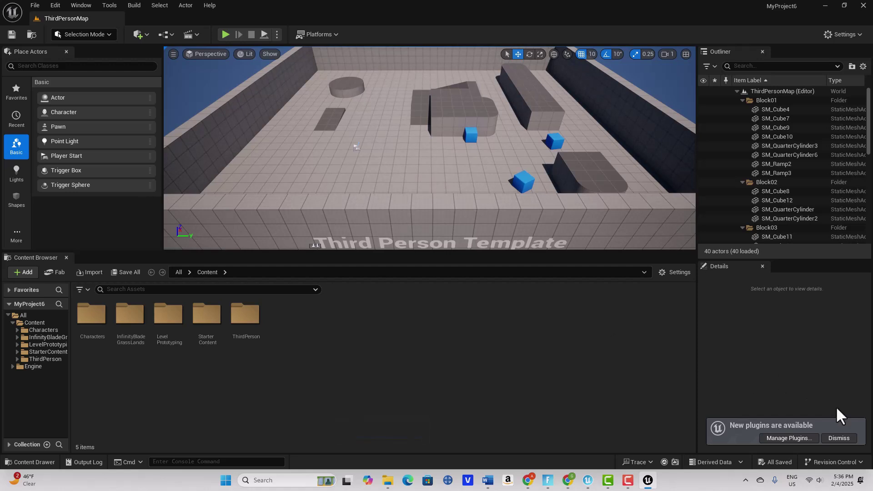
left_click(50, 8)
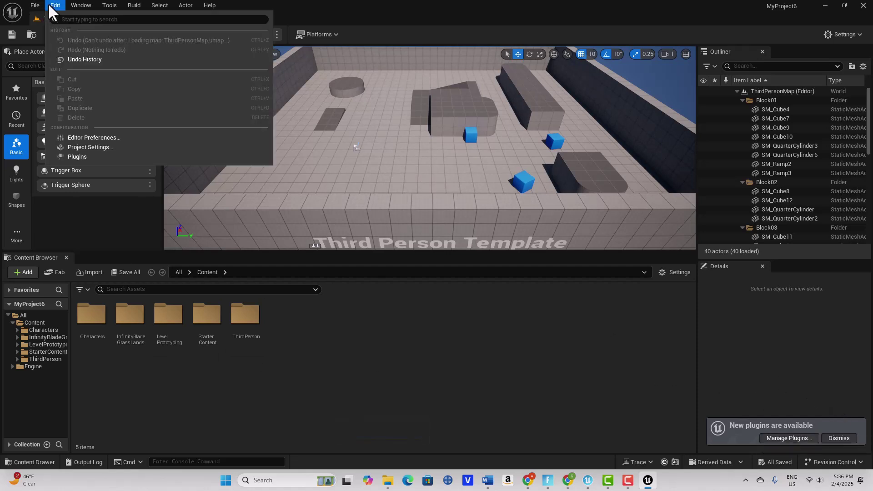
left_click(96, 159)
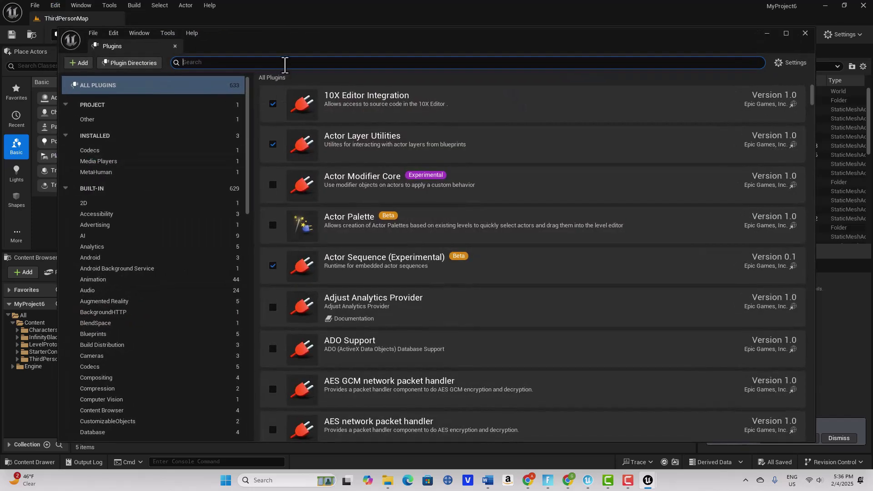
type("lin")
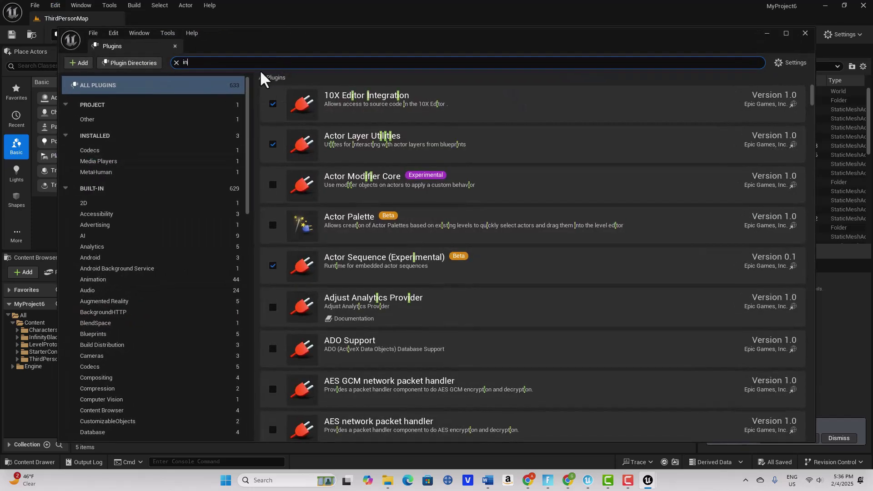
type("f")
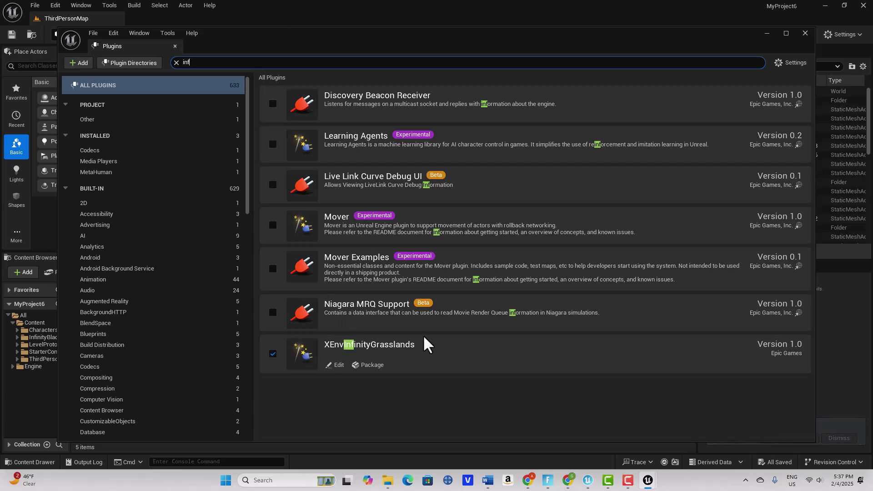
left_click(806, 34)
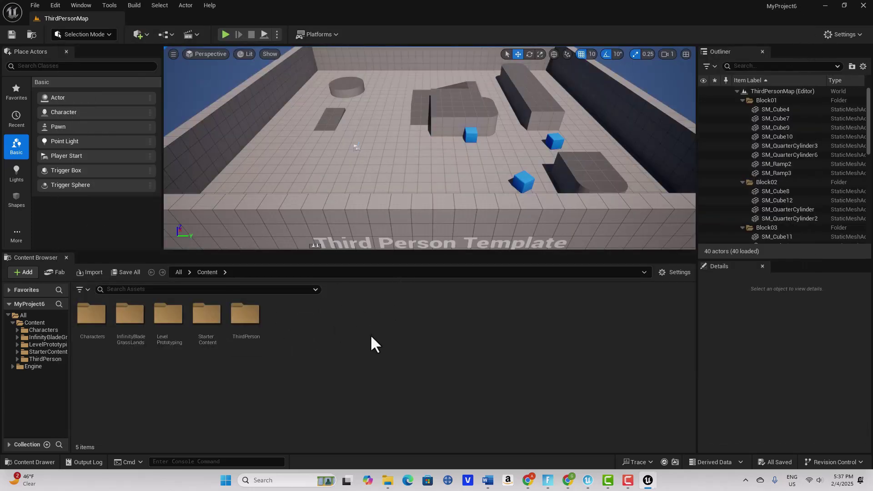
Load the Overview level from InfinityBladeGrassLands > Maps and fly in toward its statues.
left_click(126, 318)
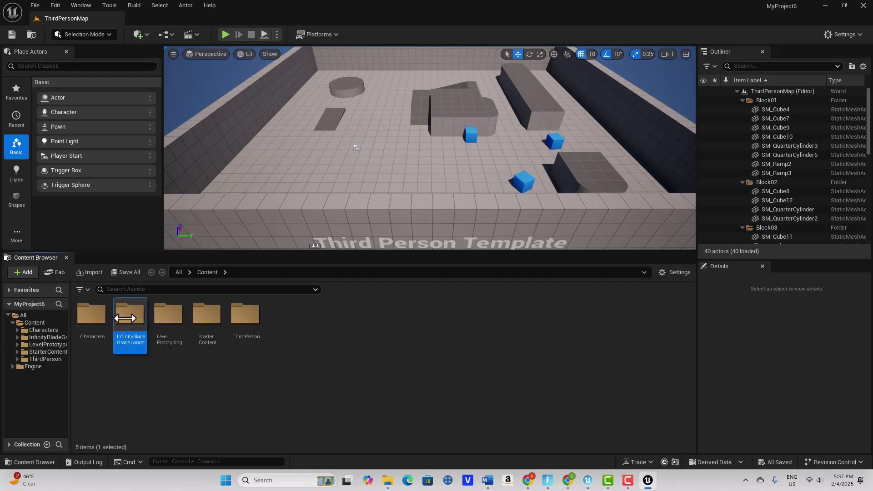
double_click(126, 318)
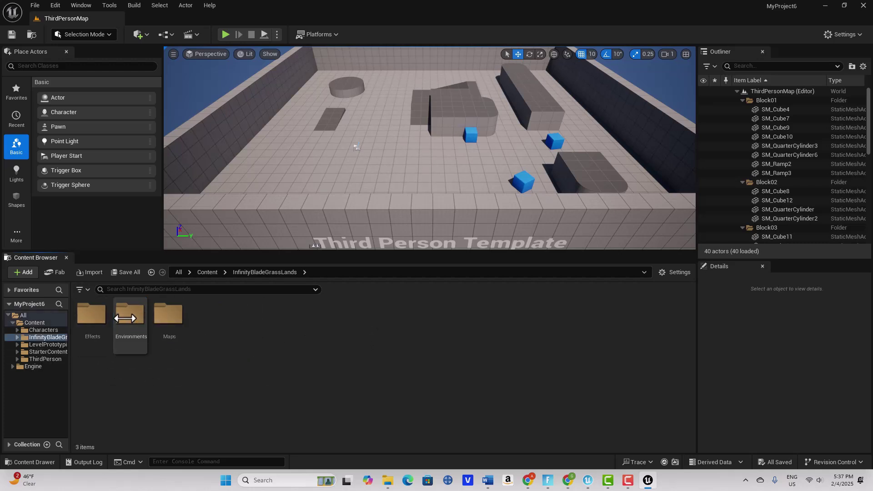
double_click(168, 319)
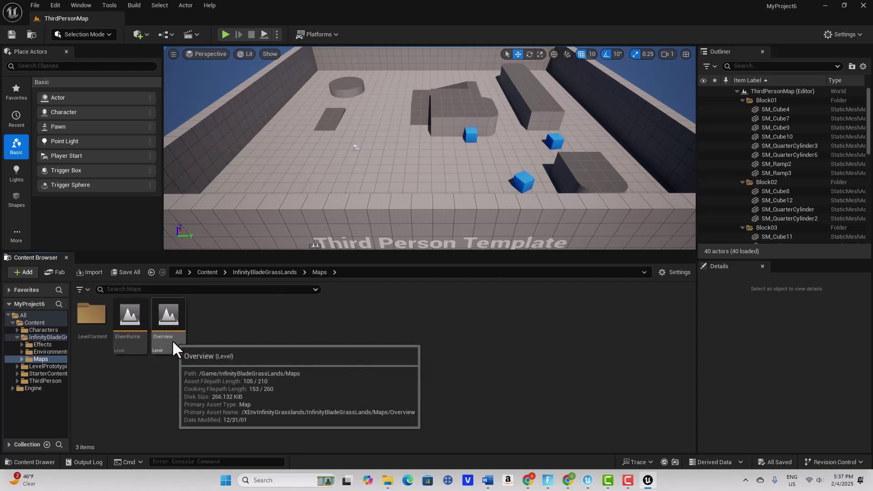
double_click(172, 339)
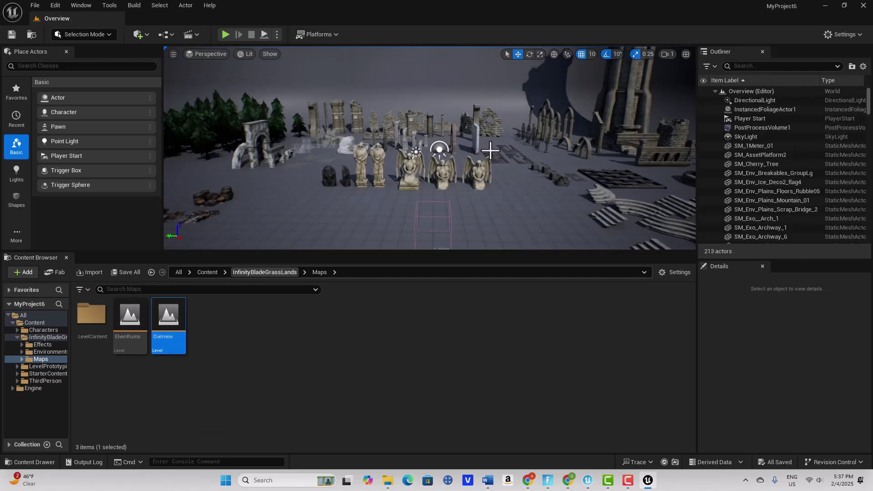
right_click_drag(484, 149, 489, 165)
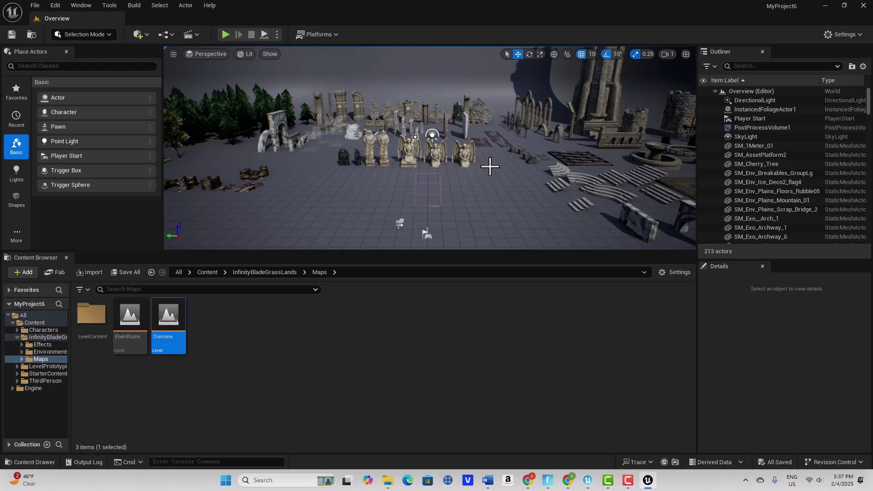
right_click_drag(498, 148, 495, 166)
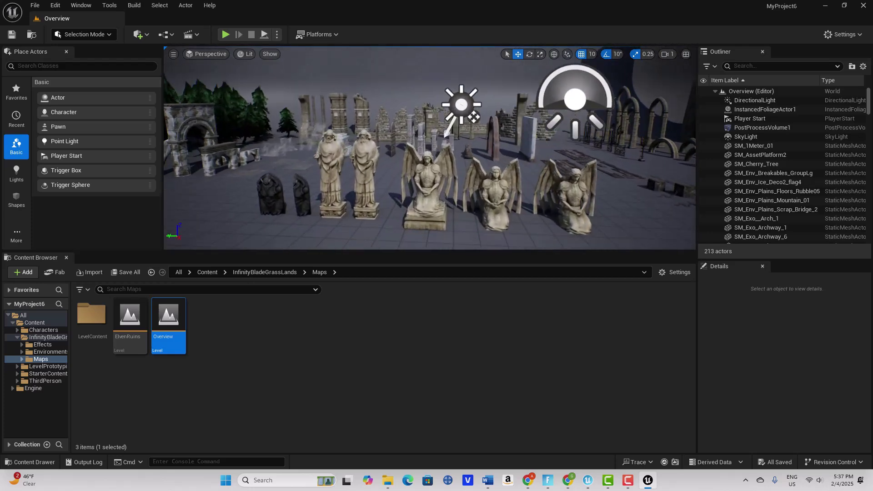